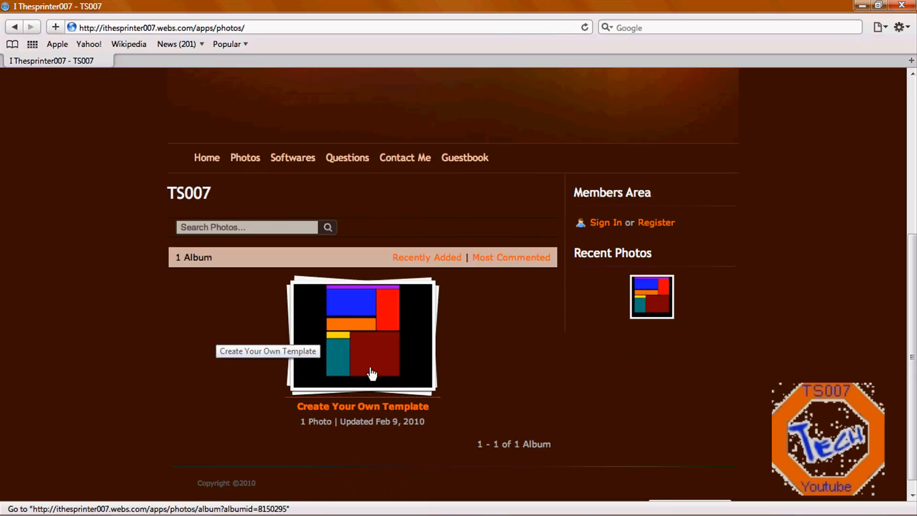
# - Open the "Create Your Own Template" album and view its template photo
pyautogui.click(348, 359)
pyautogui.click(348, 359)
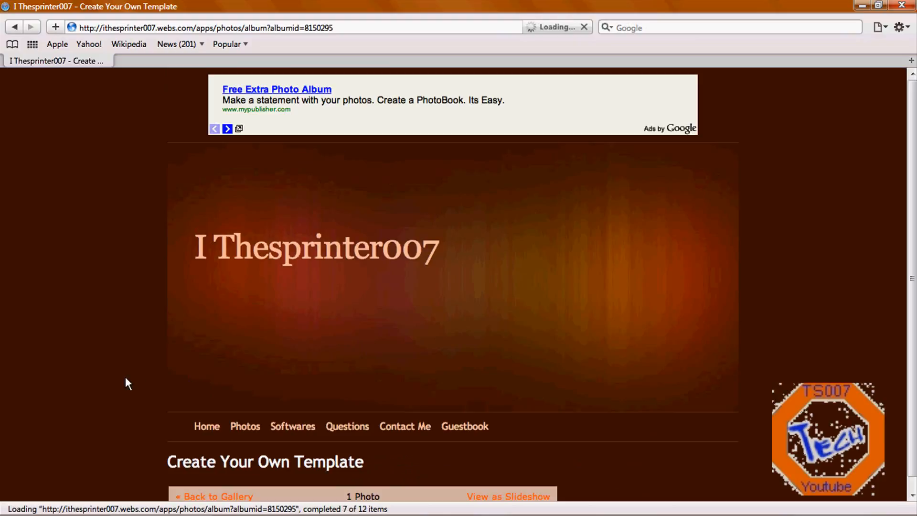
pyautogui.scroll(-5, 125, 378)
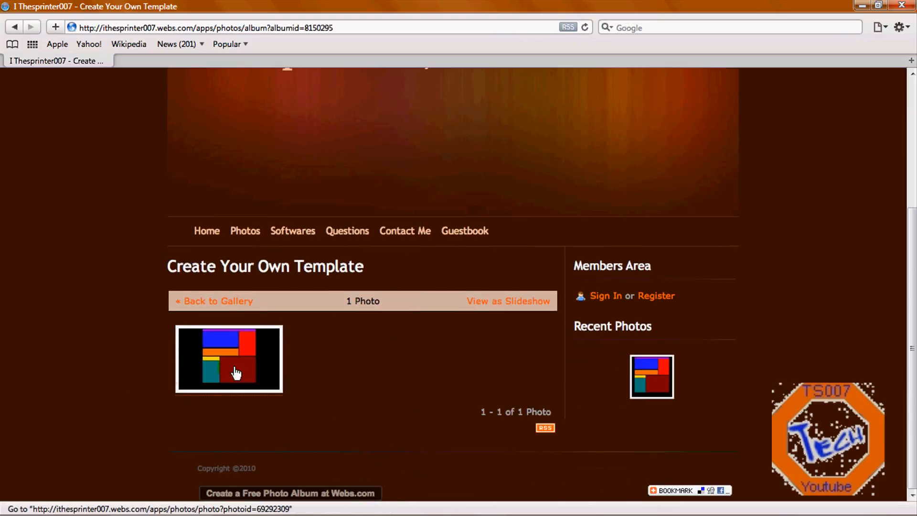
pyautogui.click(228, 358)
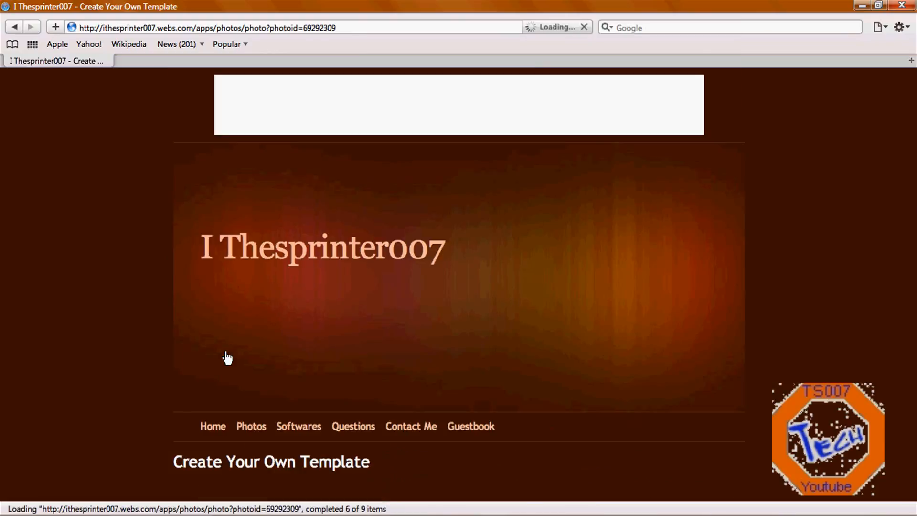
pyautogui.scroll(-10, 227, 357)
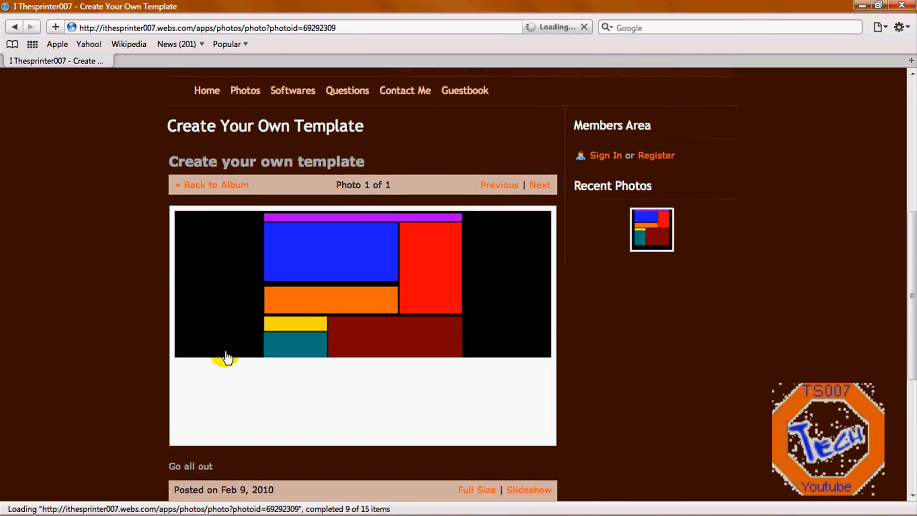
# - Save the template image to the Desktop as "Template creation.jpg"
pyautogui.rightClick(352, 277)
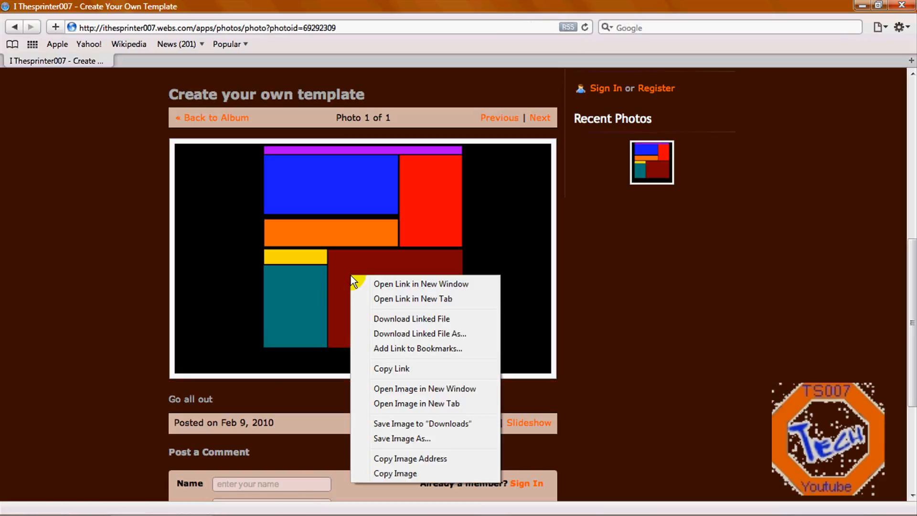
pyautogui.click(401, 438)
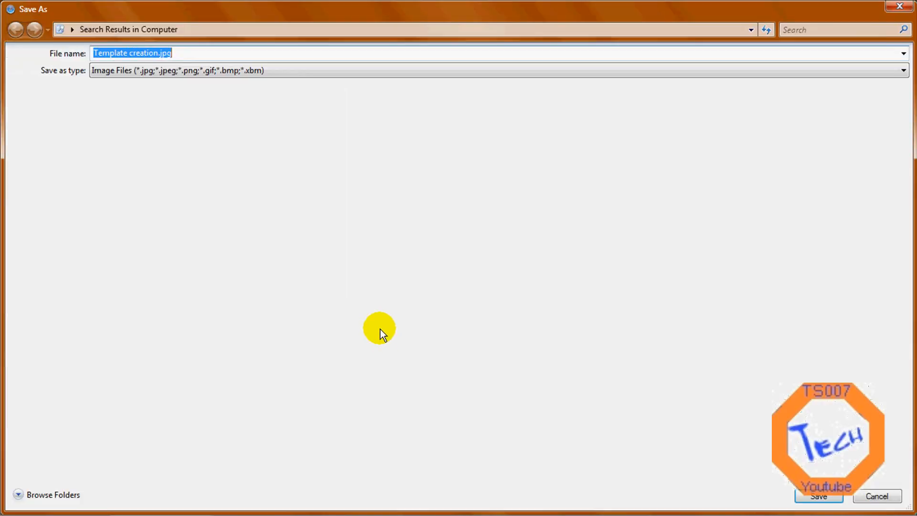
pyautogui.click(72, 29)
pyautogui.click(84, 46)
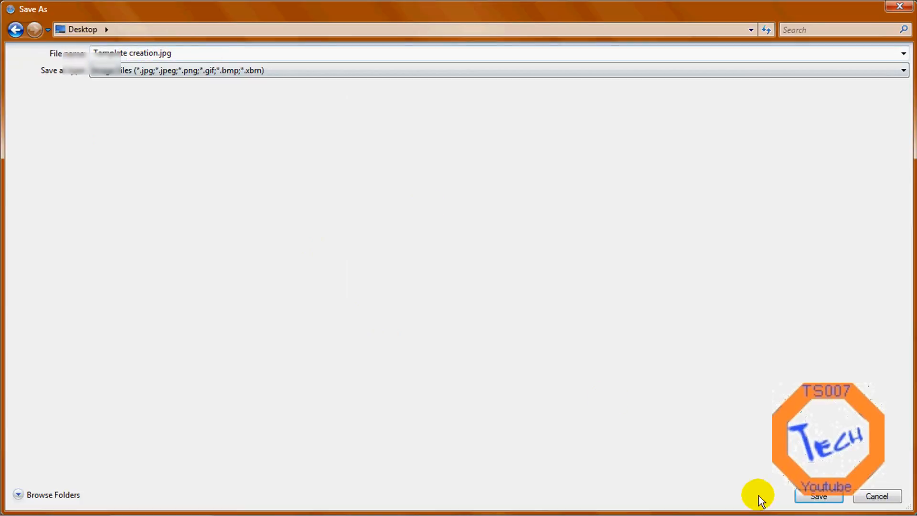
pyautogui.moveTo(784, 502)
pyautogui.click(815, 496)
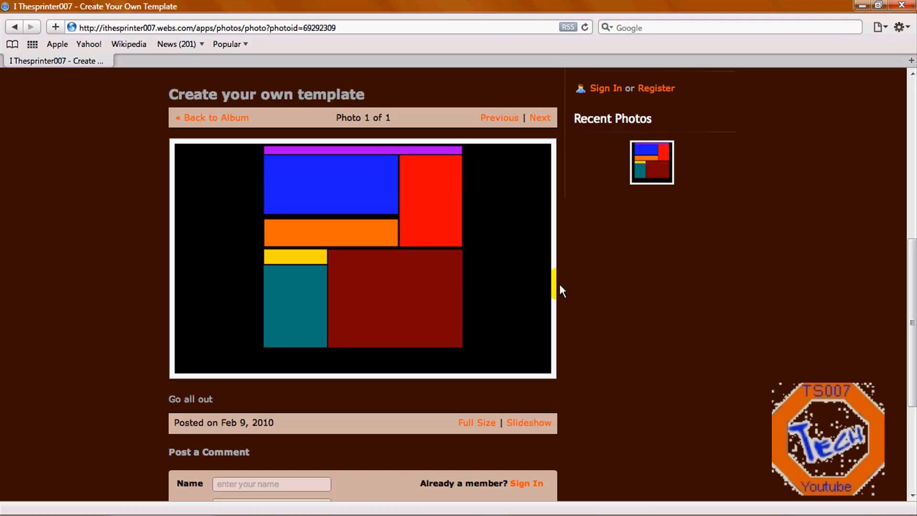
# - Close the browser and open "Template creation.jpg" from the desktop in Paint.NET
pyautogui.click(902, 6)
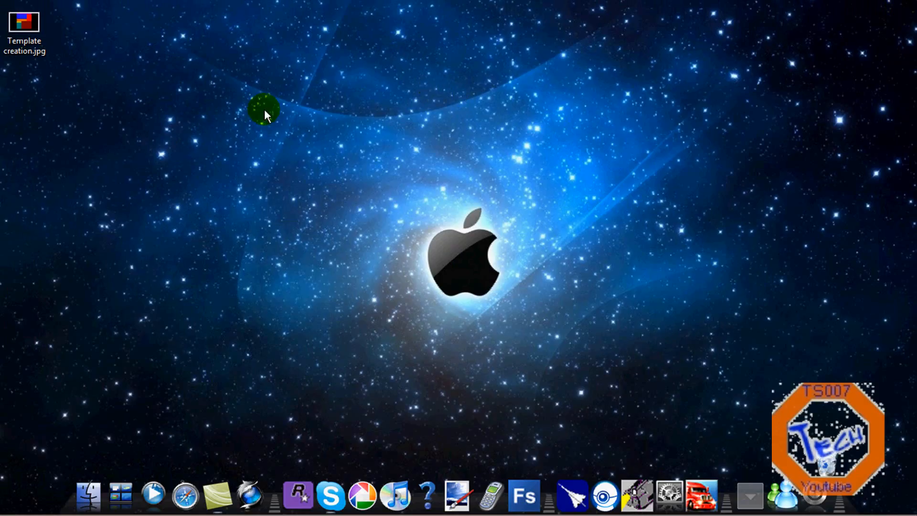
pyautogui.rightClick(31, 36)
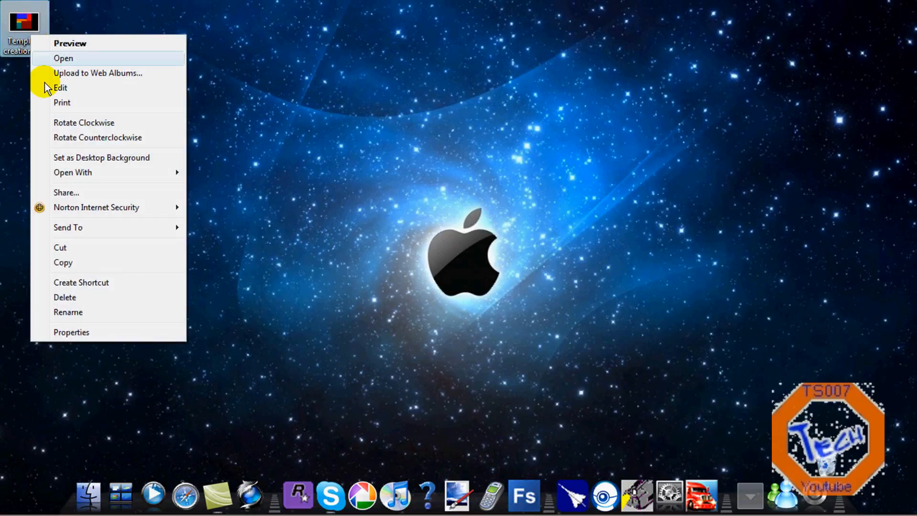
pyautogui.moveTo(98, 172)
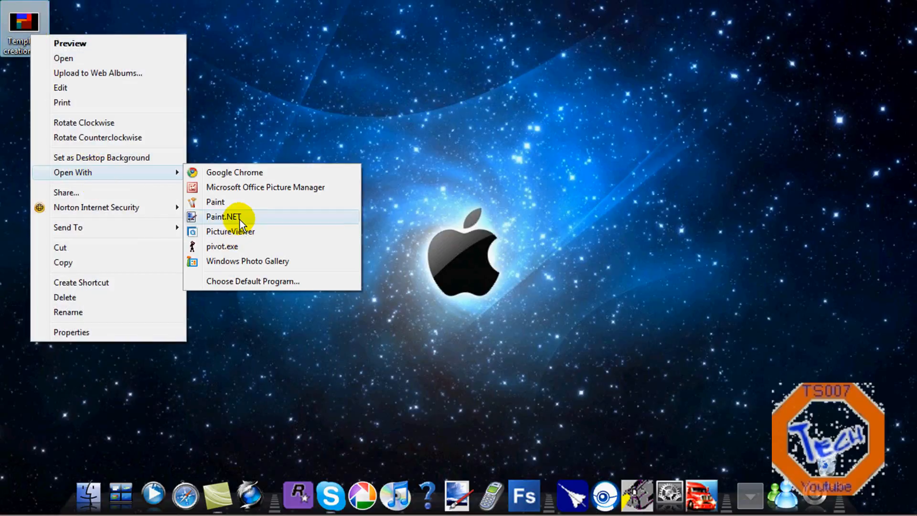
pyautogui.click(234, 216)
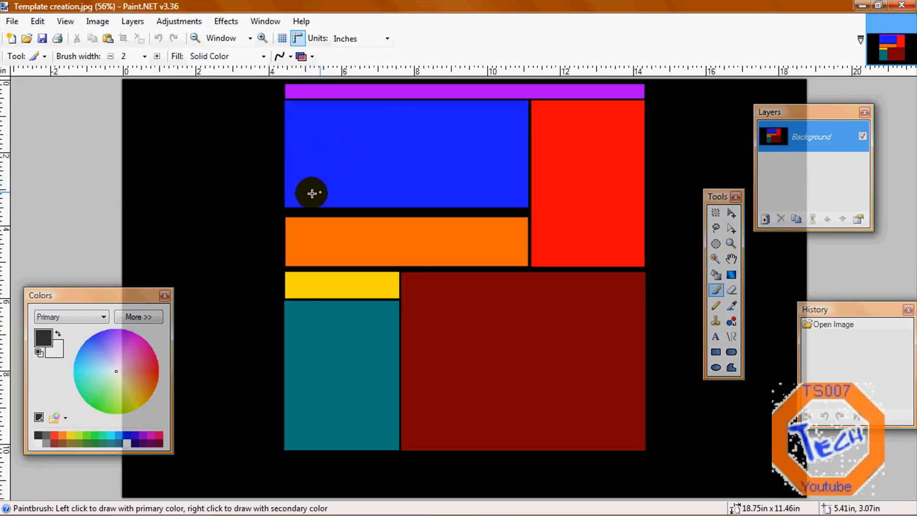
# - Set the primary colour to the pink swatch of the colour palette
pyautogui.click(42, 419)
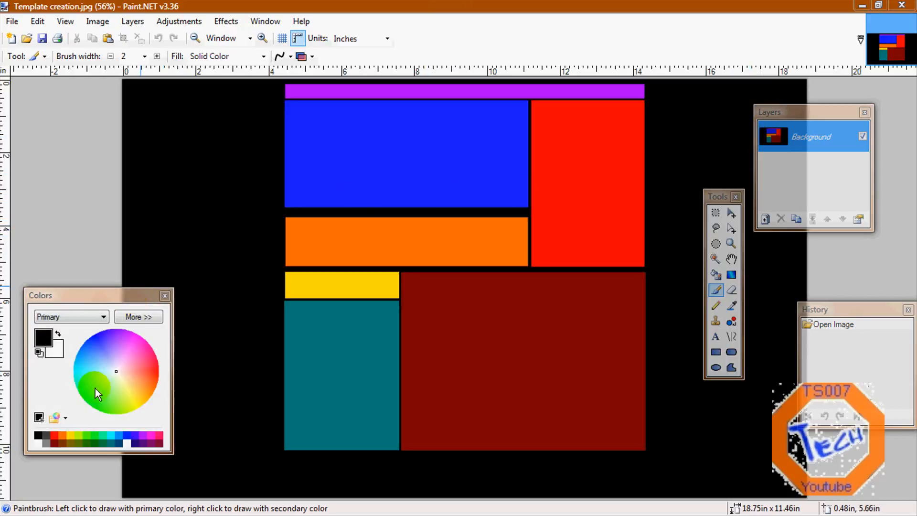
pyautogui.click(261, 22)
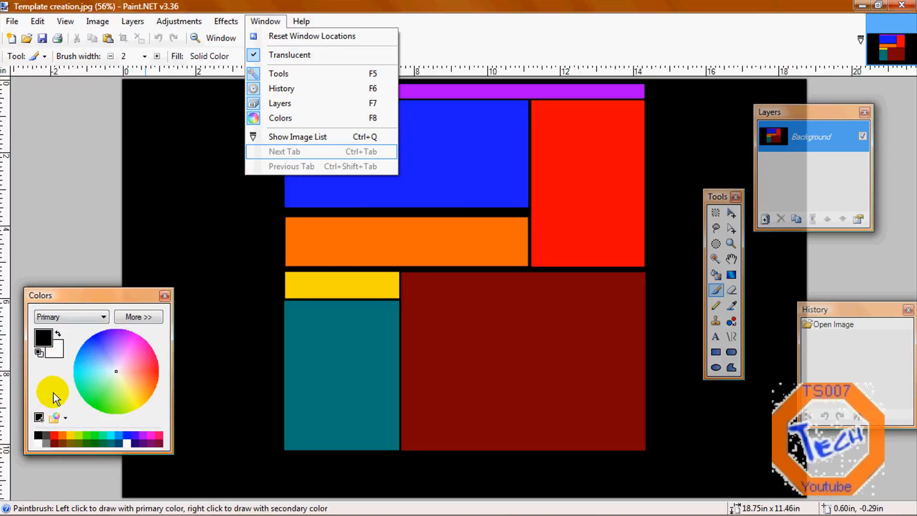
pyautogui.press('Escape')
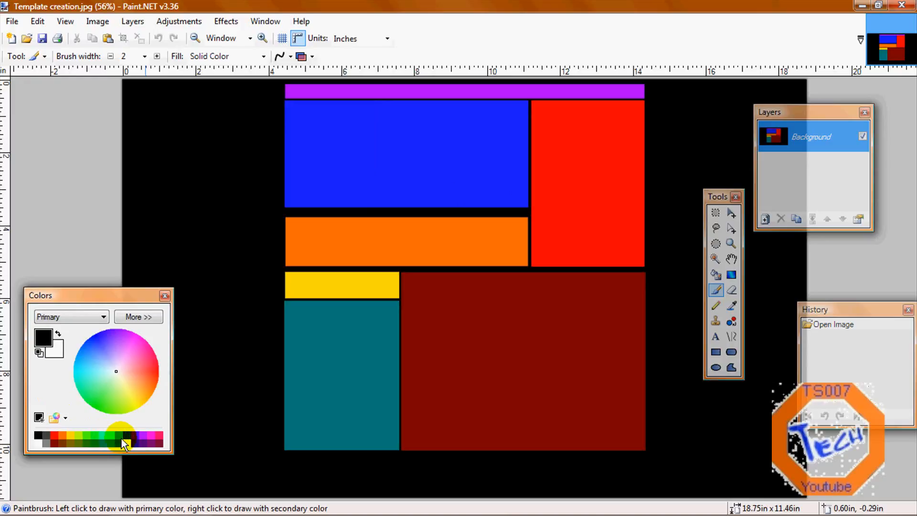
pyautogui.click(161, 434)
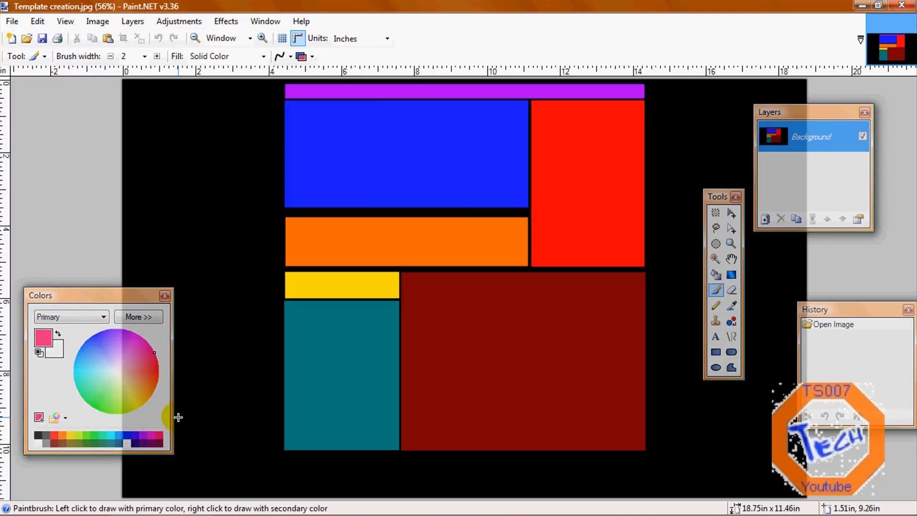
# - Try filling the blue rectangle with the pink primary colour using the Paint Bucket
pyautogui.click(715, 276)
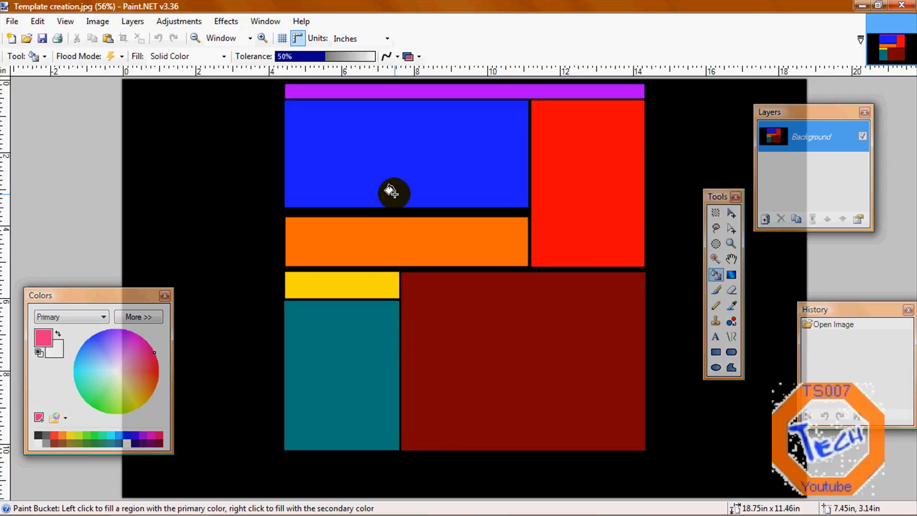
pyautogui.click(435, 167)
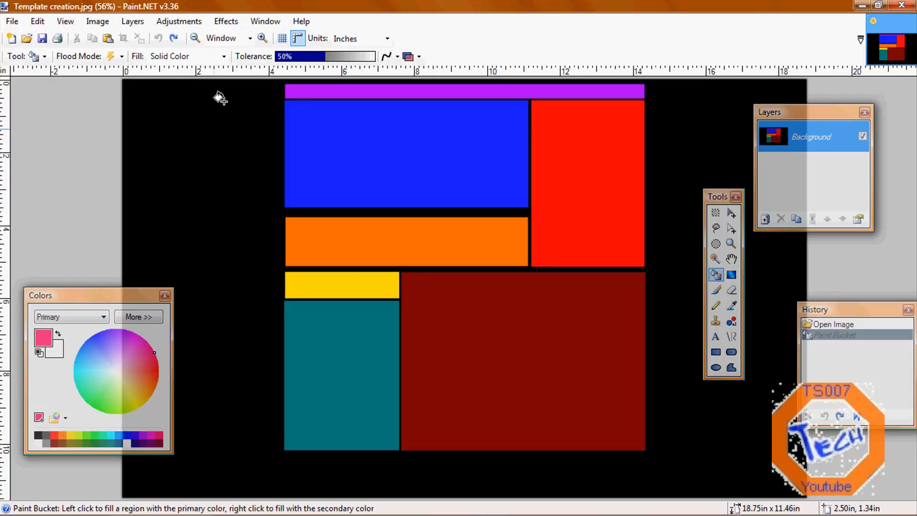
# - Preview the Glow photo effect on the template with radius 11 and brightness 21
pyautogui.click(222, 25)
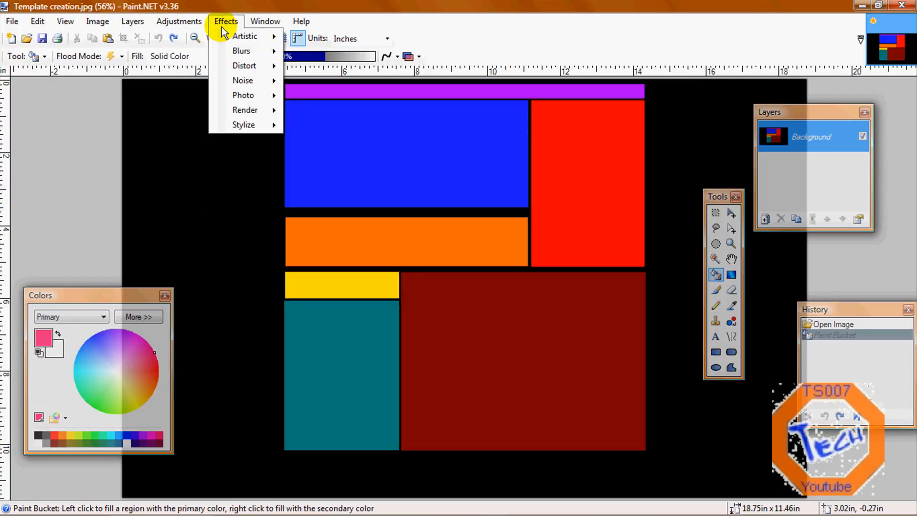
pyautogui.moveTo(247, 100)
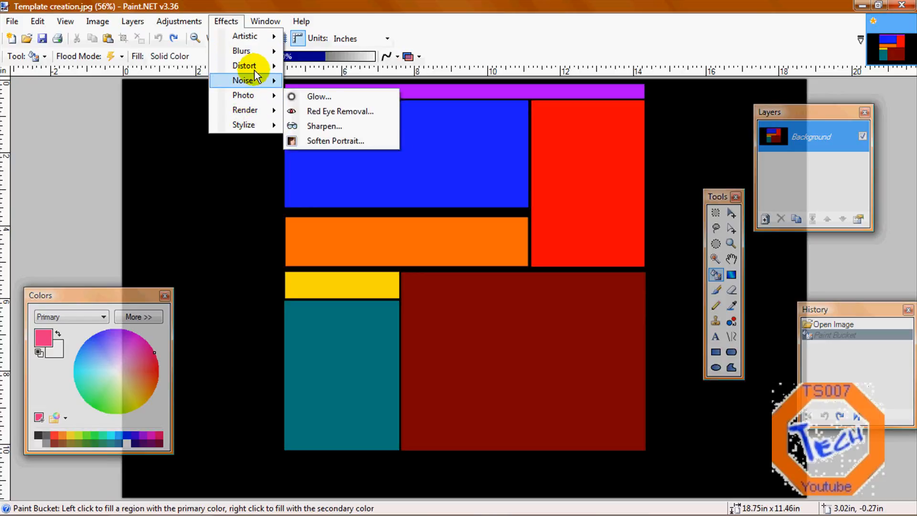
pyautogui.moveTo(256, 71)
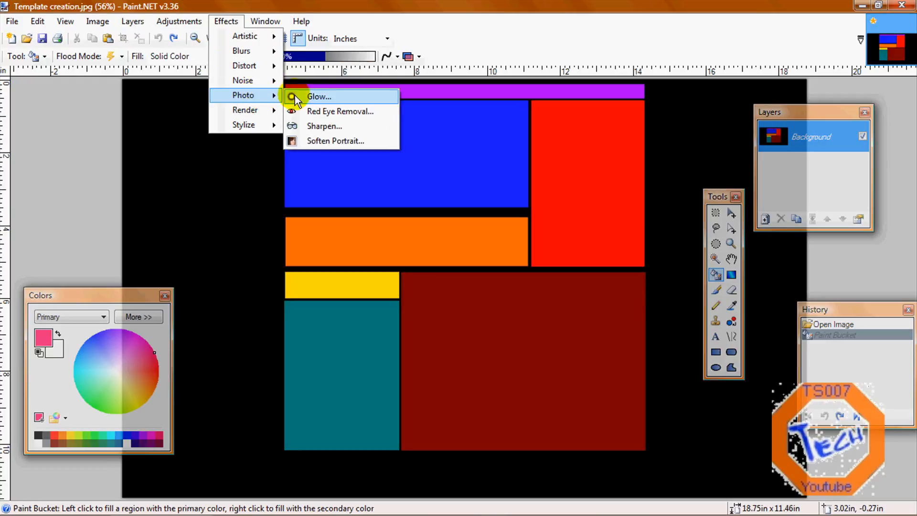
pyautogui.click(295, 97)
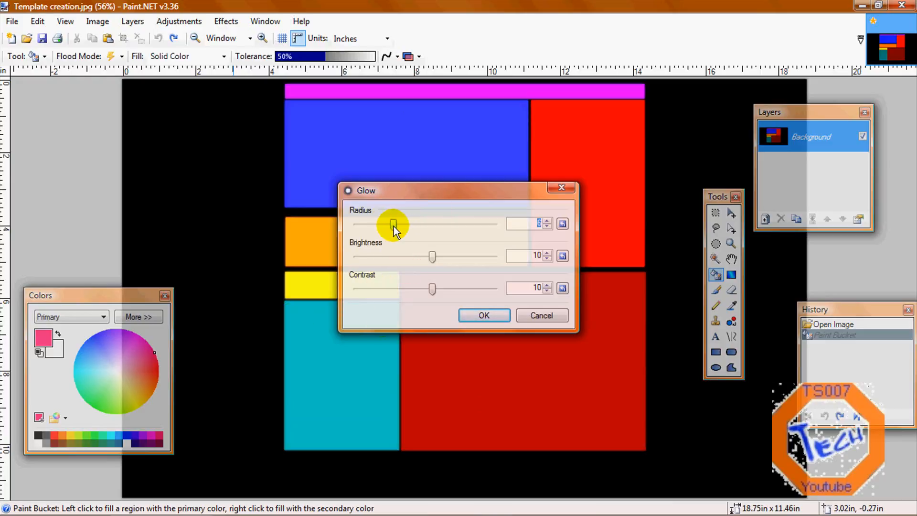
pyautogui.moveTo(393, 226); pyautogui.dragTo(428, 226)
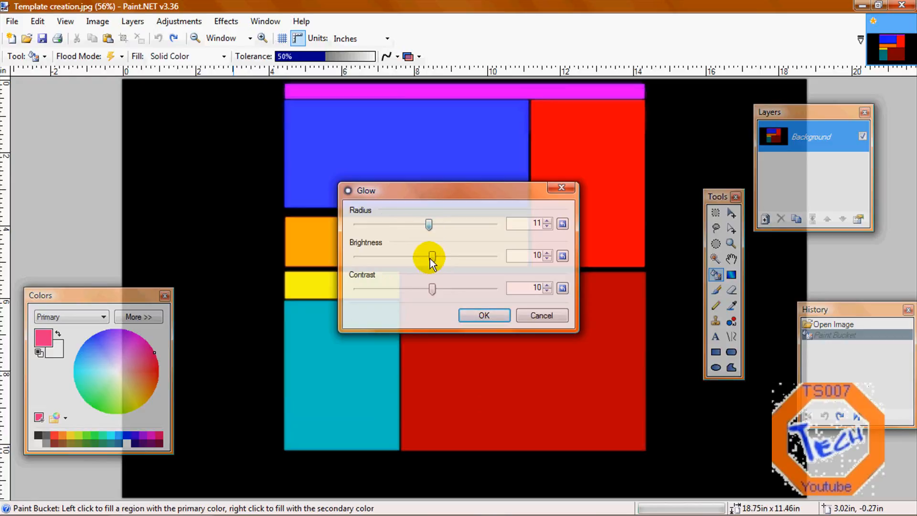
pyautogui.moveTo(430, 258)
pyautogui.mouseDown()
pyautogui.moveTo(494, 258)
pyautogui.moveTo(463, 263)
pyautogui.moveTo(399, 225)
pyautogui.moveTo(454, 283)
pyautogui.moveTo(437, 288)
pyautogui.moveTo(440, 268)
pyautogui.mouseUp()
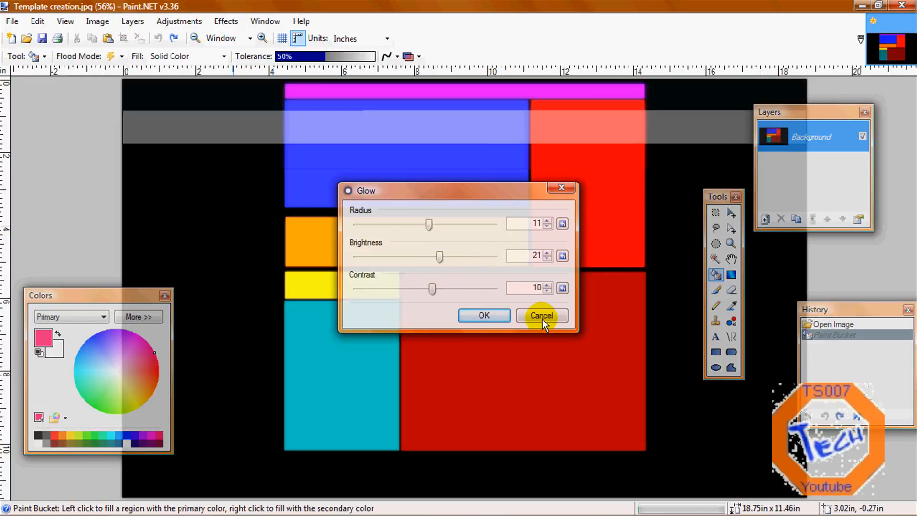
# - Reset the Glow radius, brightness and contrast to their defaults and discard the effect
pyautogui.click(562, 224)
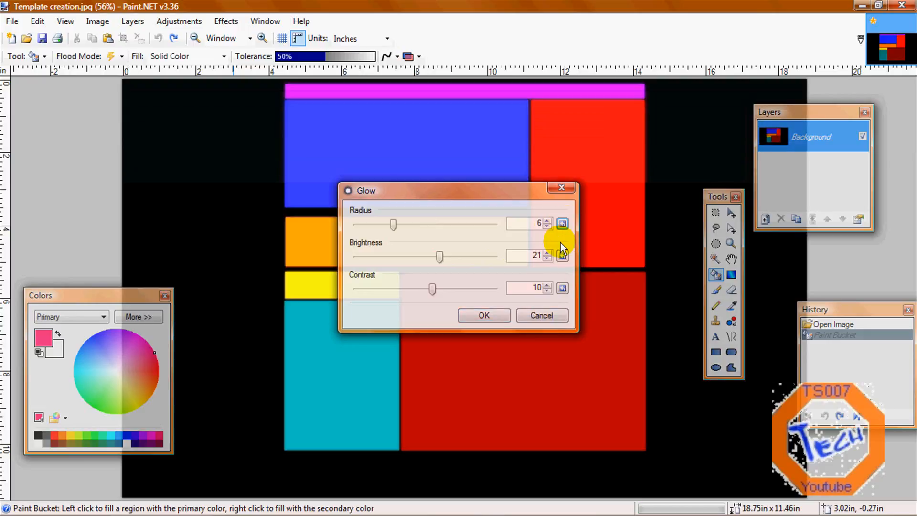
pyautogui.click(562, 256)
pyautogui.click(562, 288)
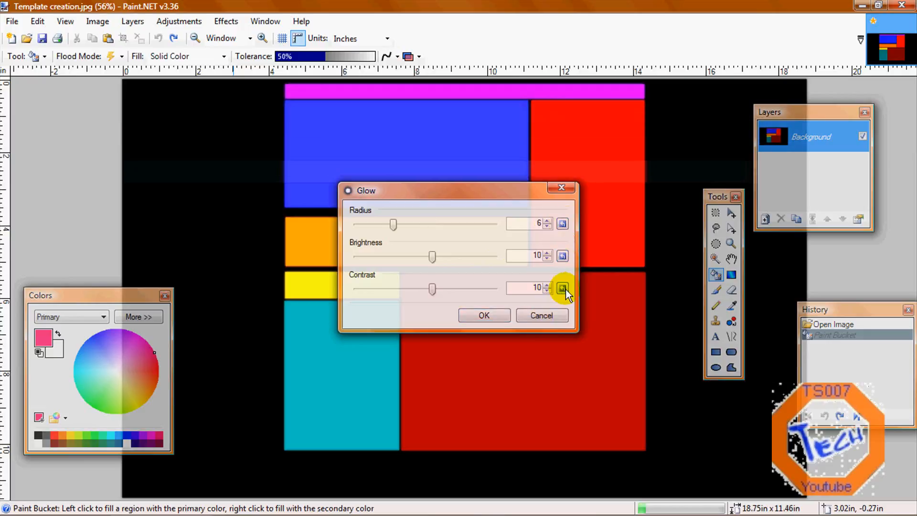
pyautogui.click(497, 316)
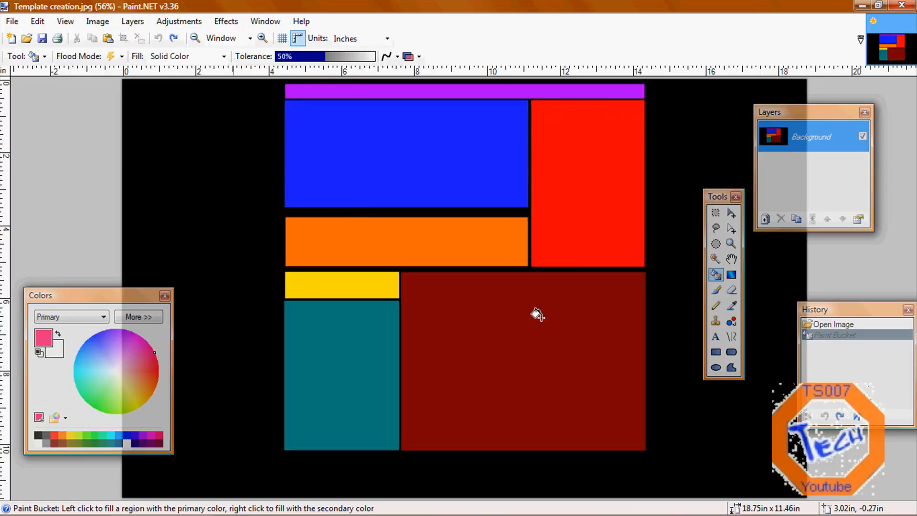
# - Preview the Frosted Glass distortion with a maximum scatter radius of 200, and discard it
pyautogui.click(220, 23)
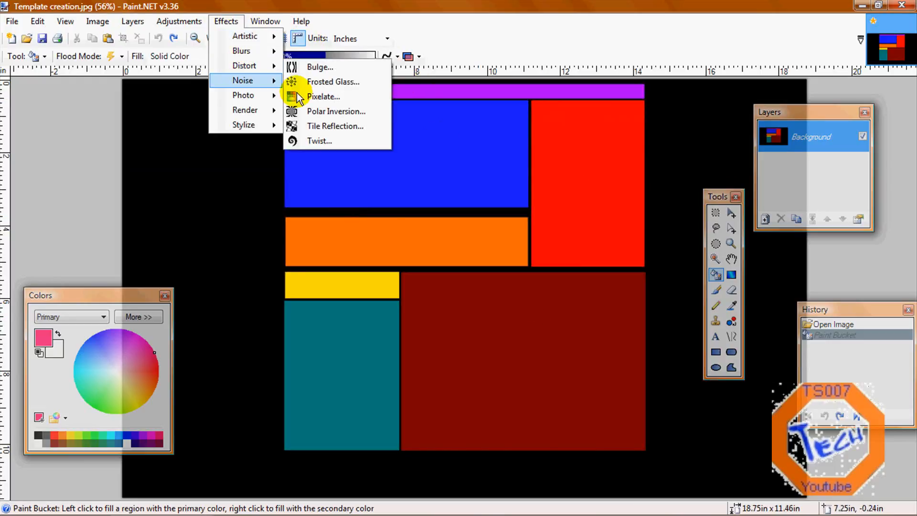
pyautogui.click(348, 84)
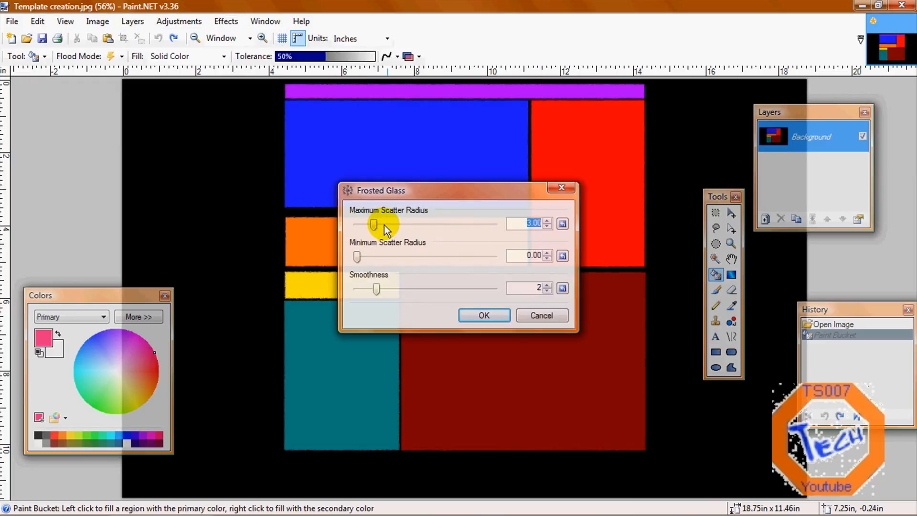
pyautogui.moveTo(375, 224); pyautogui.dragTo(495, 242)
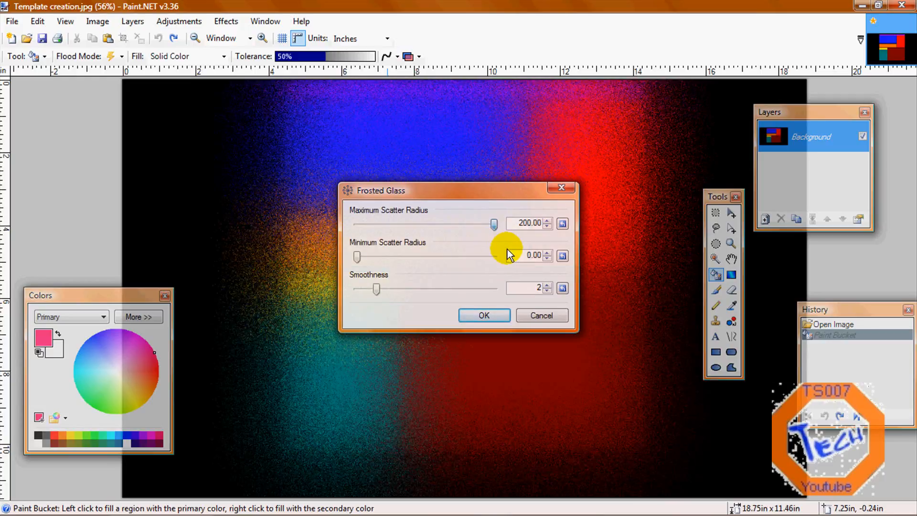
pyautogui.moveTo(494, 225); pyautogui.dragTo(476, 224)
pyautogui.press('End')
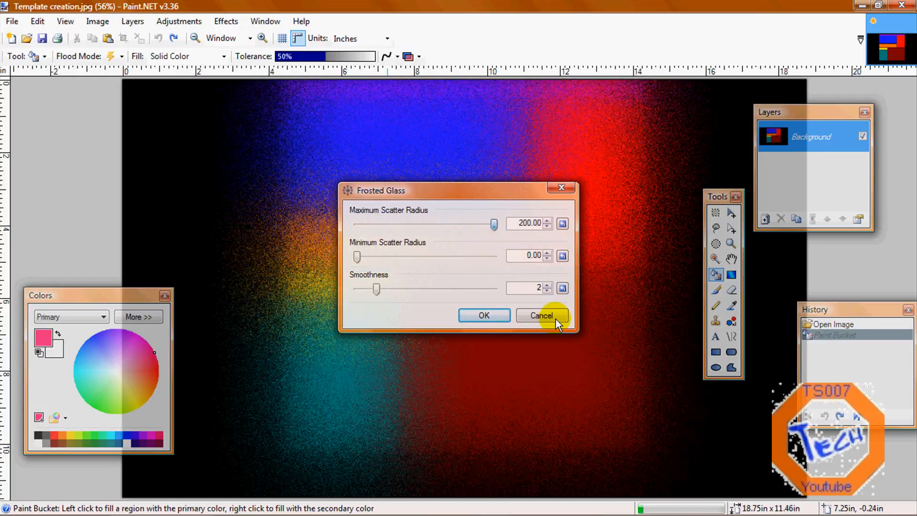
pyautogui.click(542, 316)
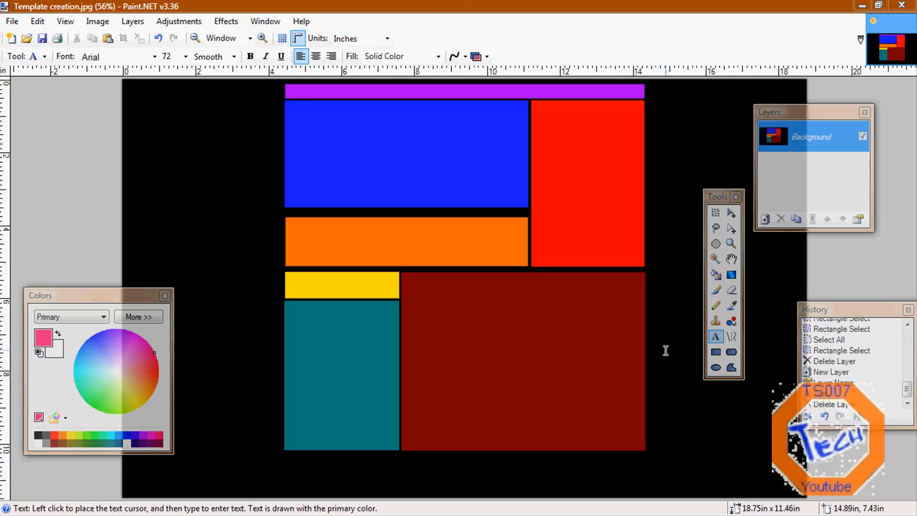
# - Add a new layer above the Background and name it "texts"
pyautogui.click(765, 218)
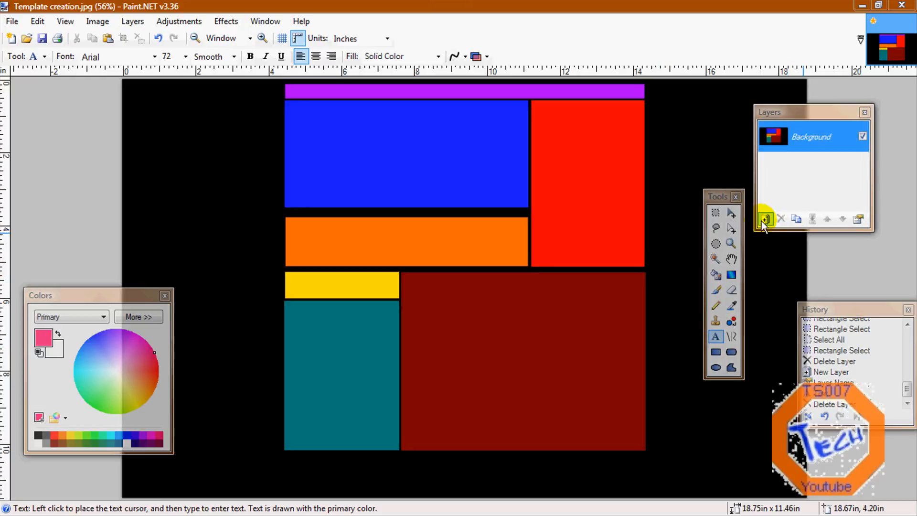
pyautogui.click(787, 141)
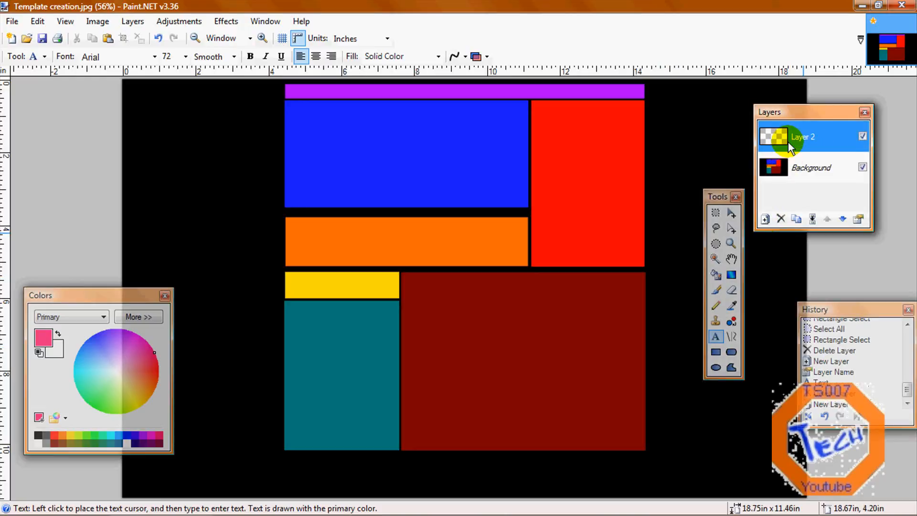
pyautogui.doubleClick(789, 136)
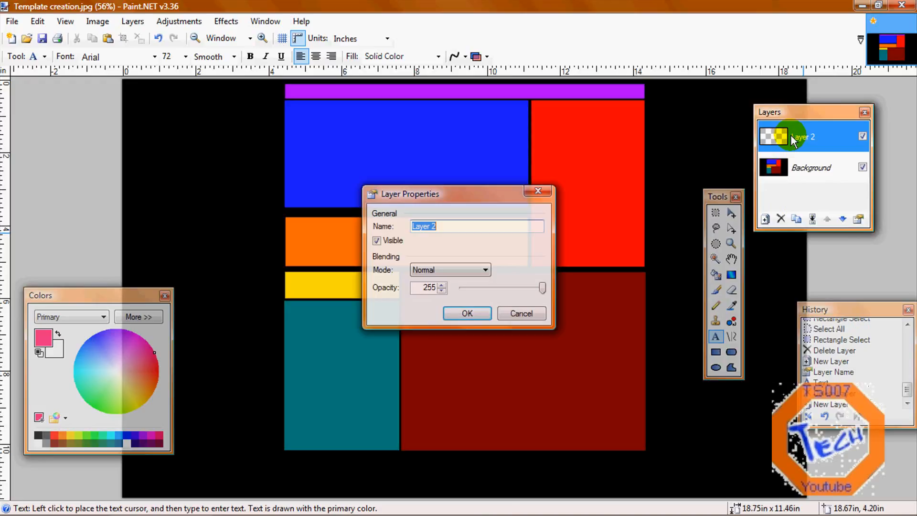
pyautogui.write('texts')
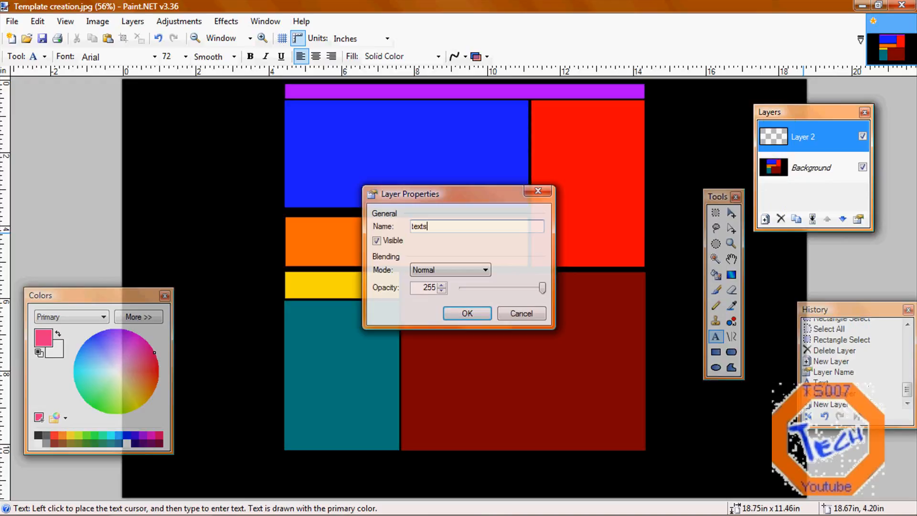
pyautogui.click(473, 317)
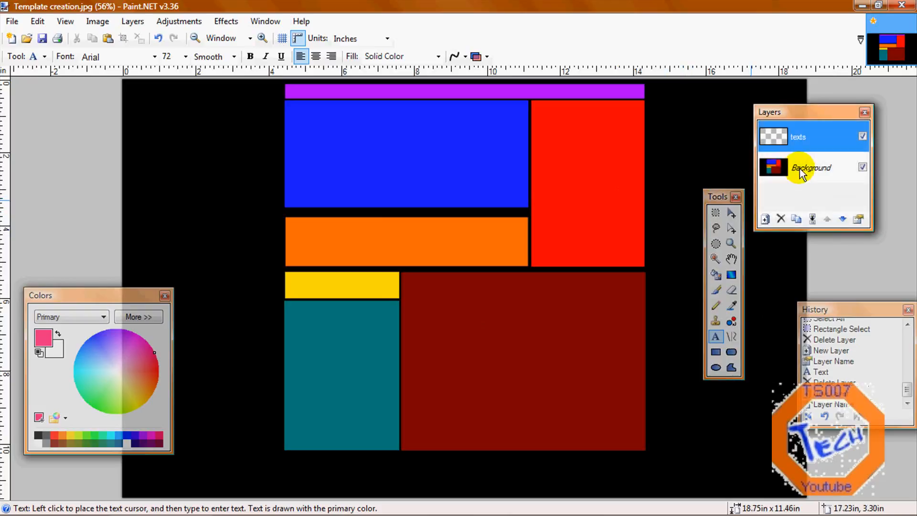
# - Write "Subscribe" in pink 72-point Arial across the yellow rectangle on the texts layer, starting in the black area beside it
pyautogui.click(771, 138)
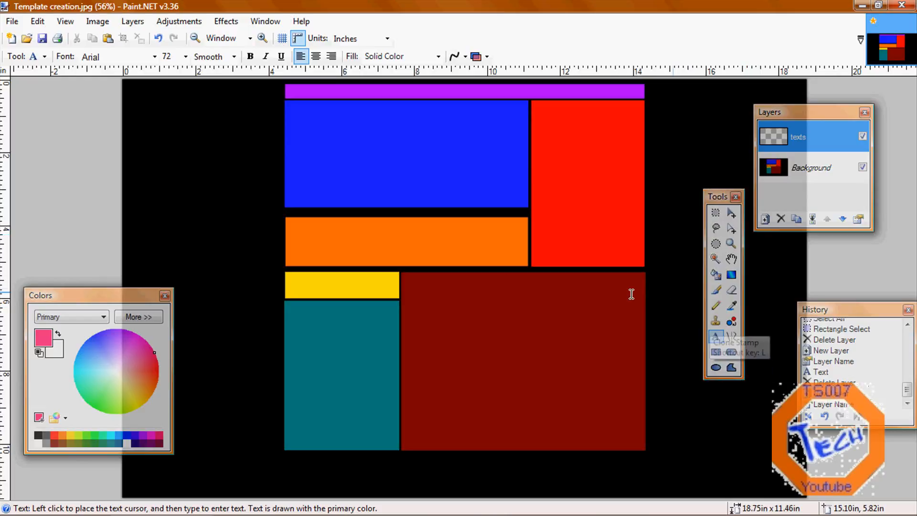
pyautogui.click(240, 280)
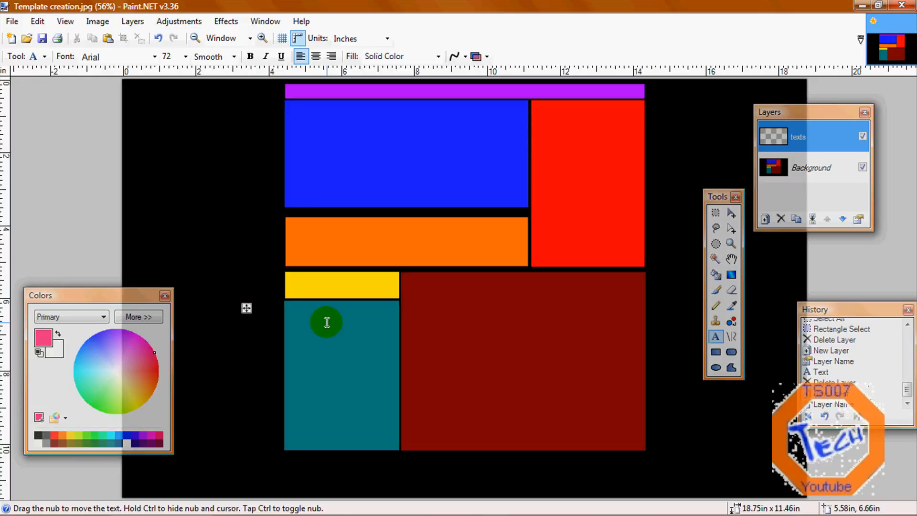
pyautogui.write('S')
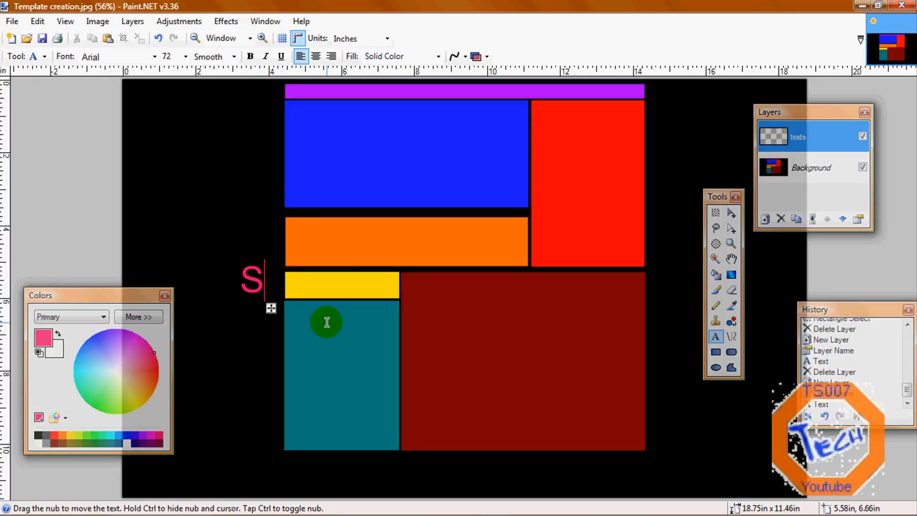
pyautogui.write('ubscribe')
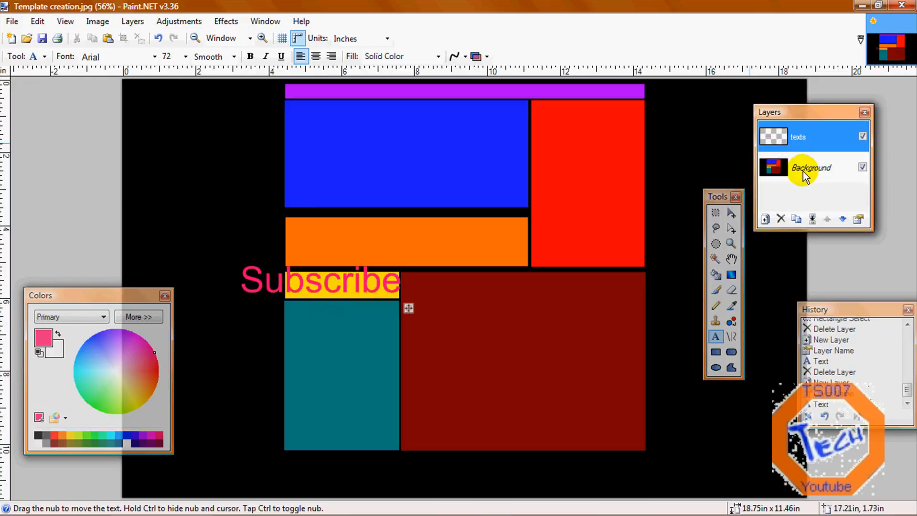
# - Move the texts layer below the Background layer, and return it to the top of the layer stack
pyautogui.click(842, 219)
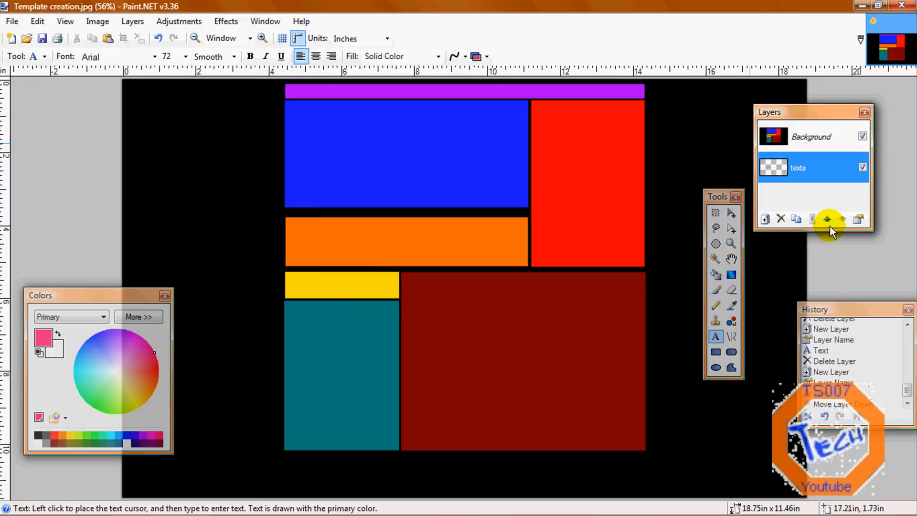
pyautogui.click(828, 220)
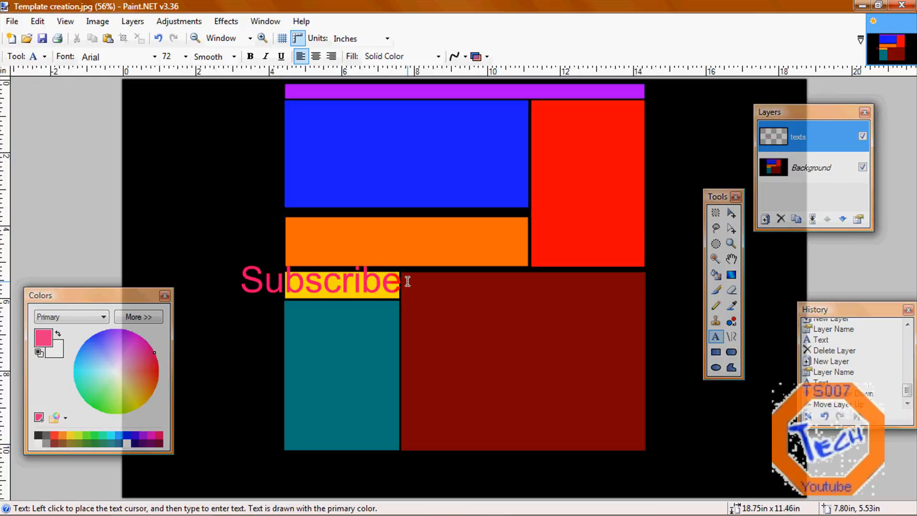
pyautogui.click(357, 346)
pyautogui.click(316, 196)
pyautogui.click(450, 218)
pyautogui.click(372, 314)
pyautogui.click(324, 118)
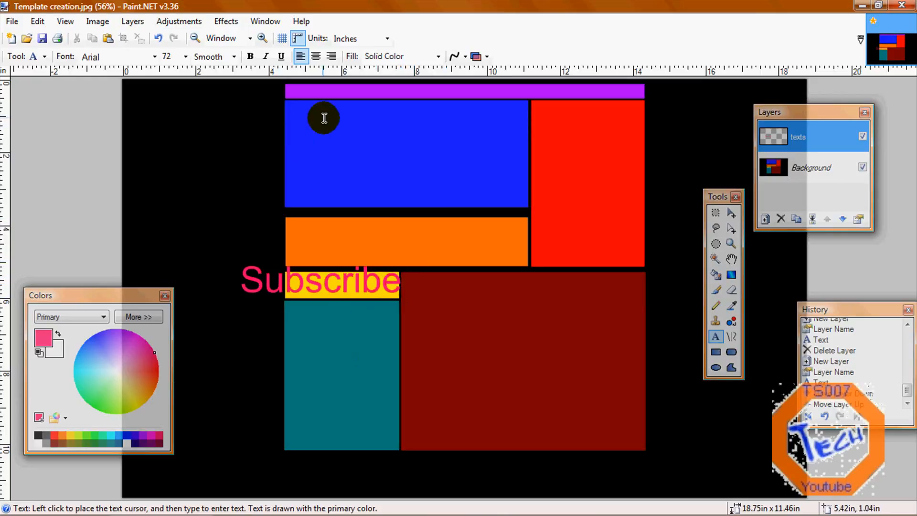